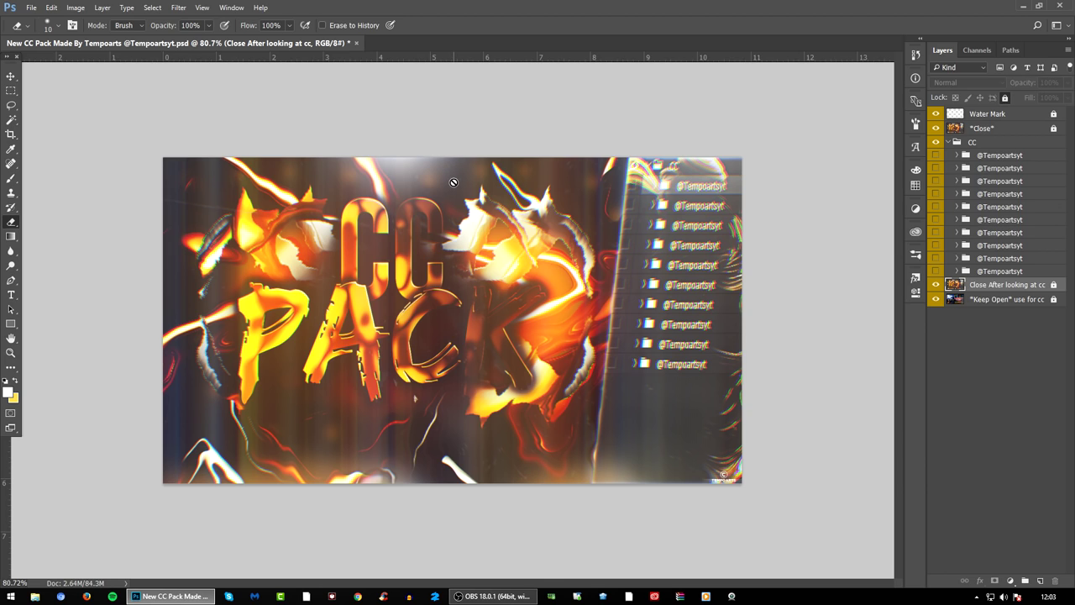
pyautogui.scroll(1, 454, 182)
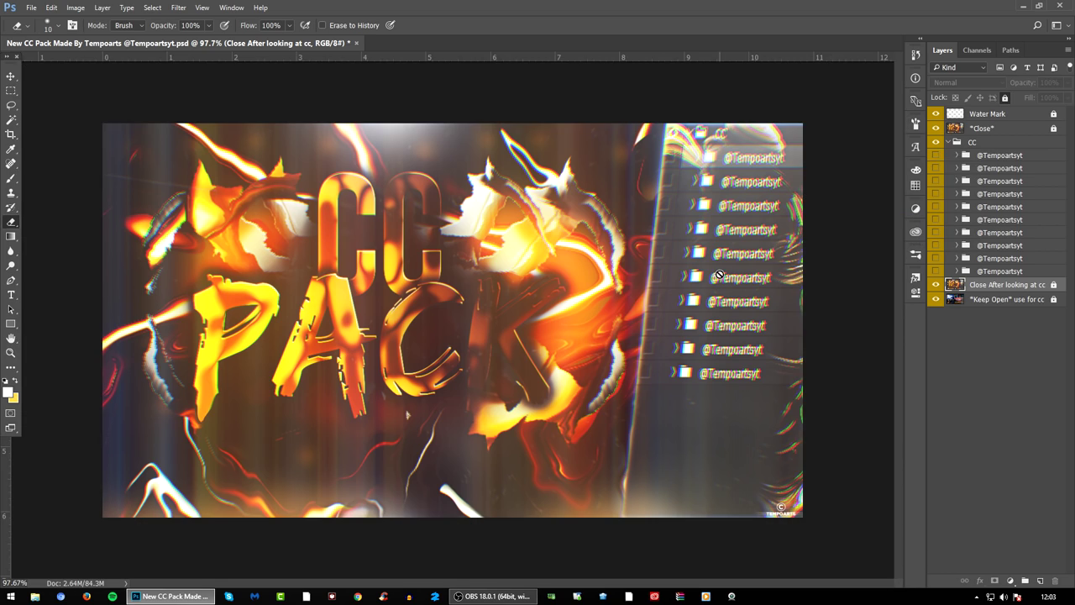
pyautogui.scroll(-1, 720, 274)
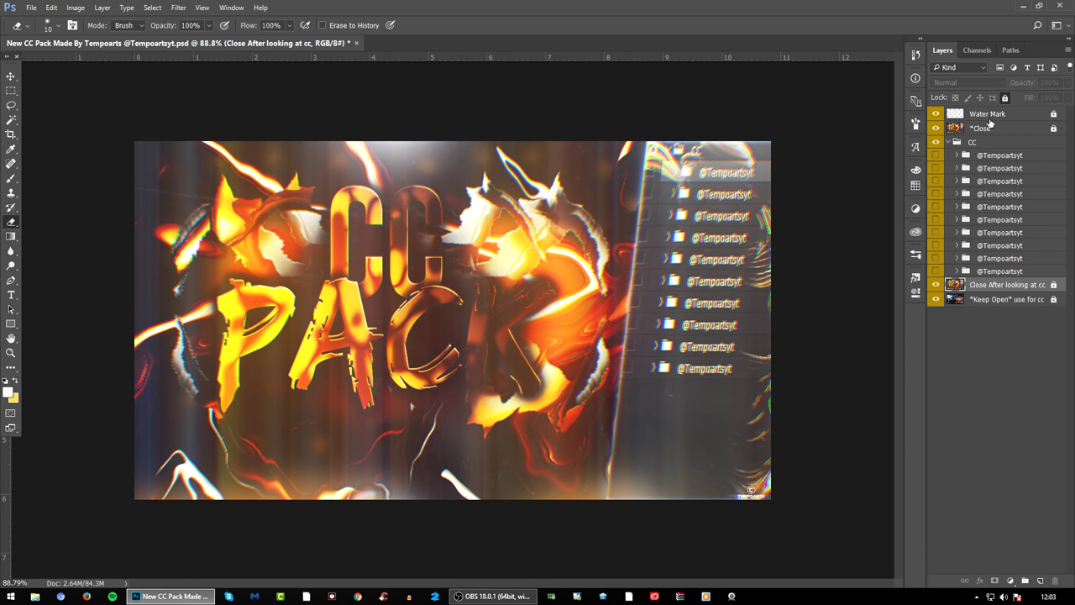
# - Hide the *Close* layer, keep the cover artwork visible, and select the CC group
pyautogui.click(962, 131)
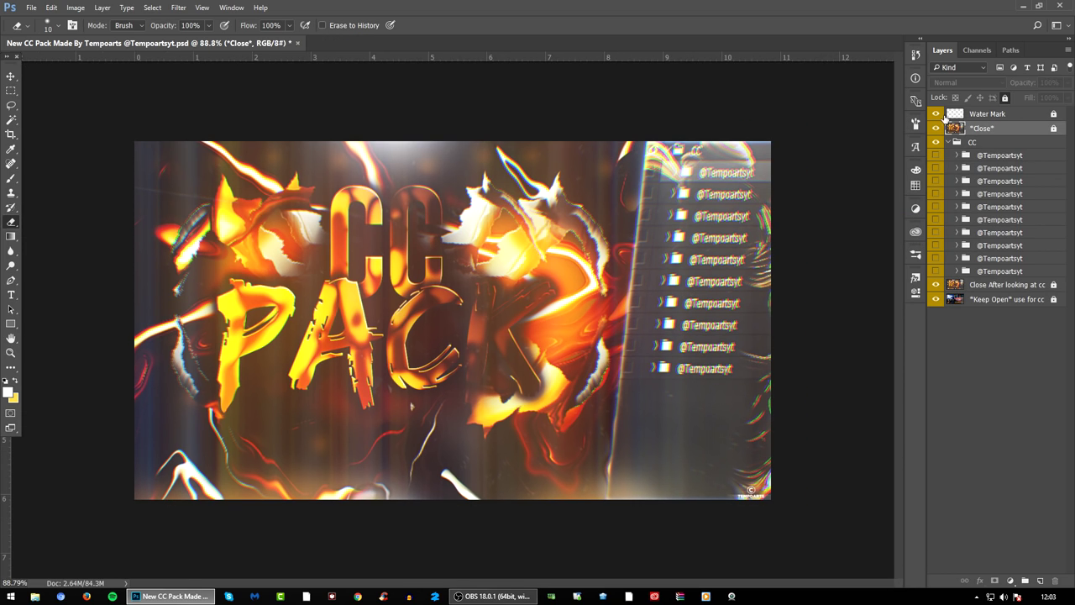
pyautogui.click(937, 114)
pyautogui.click(936, 129)
pyautogui.click(938, 286)
pyautogui.click(973, 142)
pyautogui.click(950, 143)
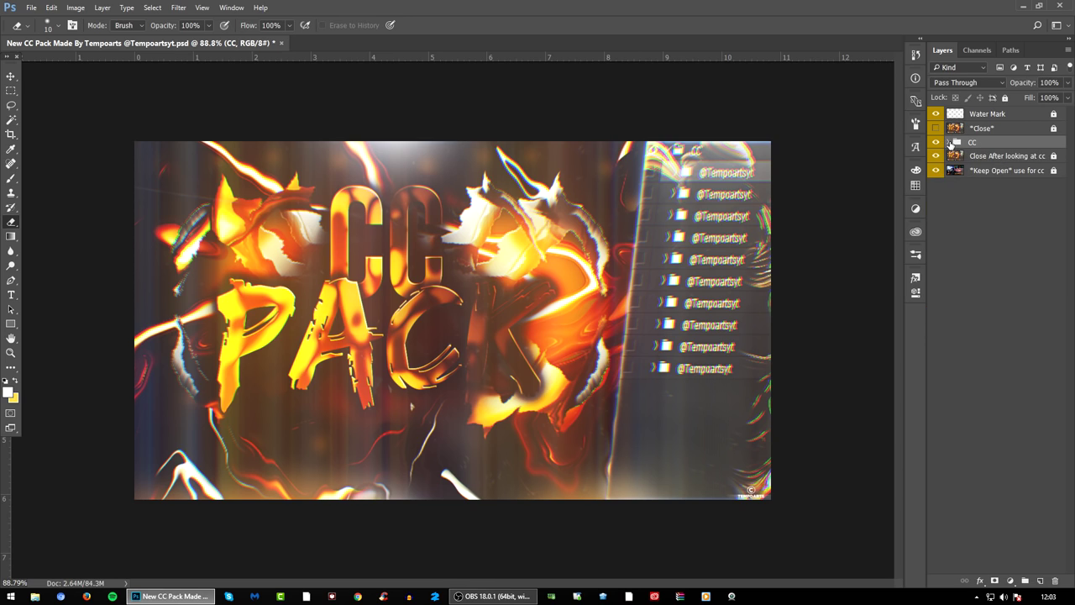
pyautogui.click(936, 156)
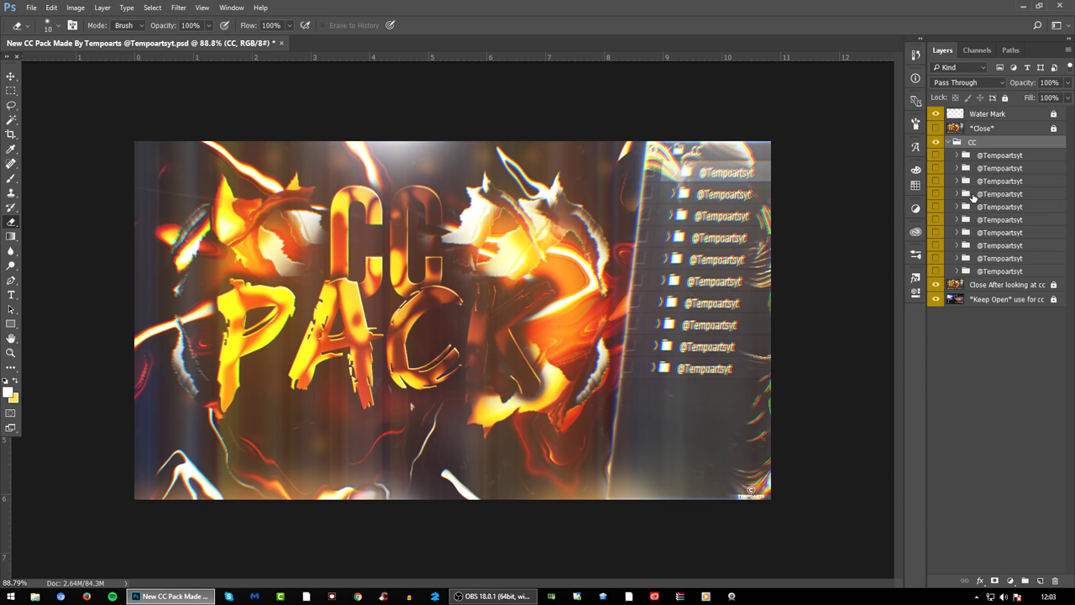
pyautogui.click(937, 285)
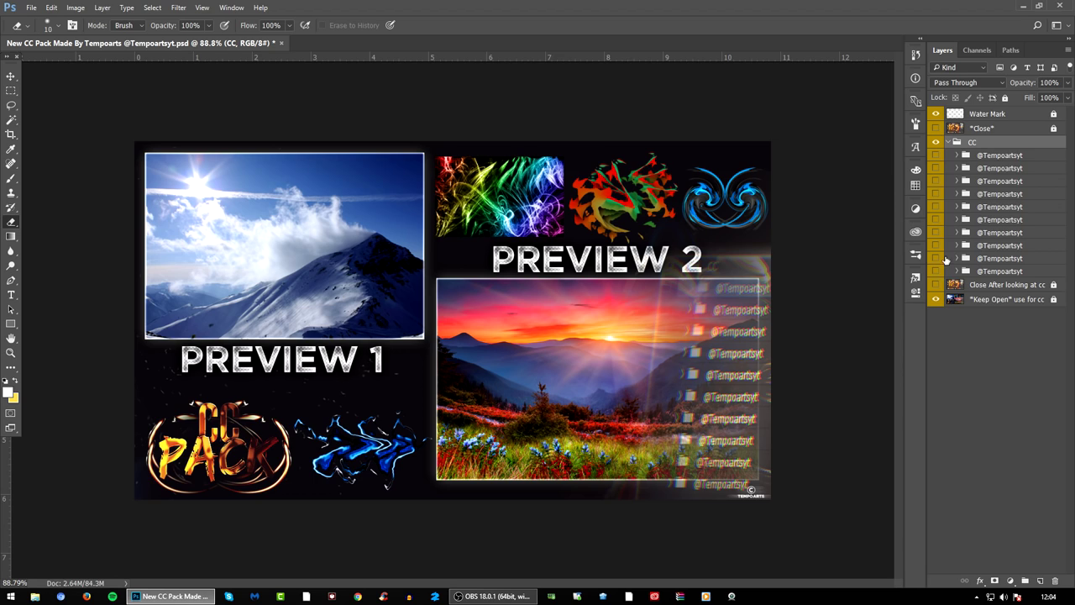
pyautogui.click(935, 285)
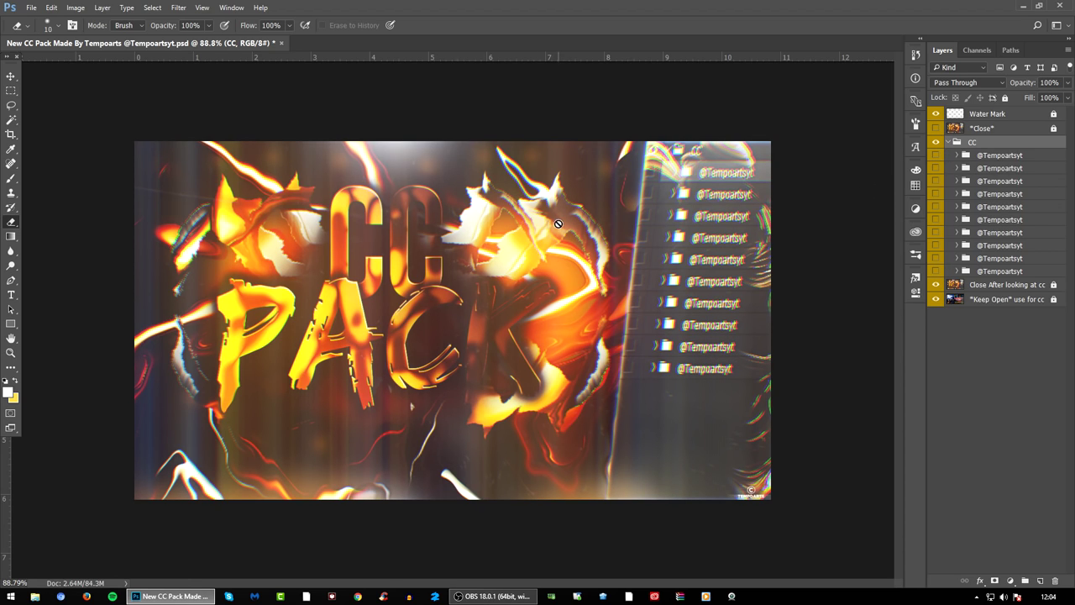
pyautogui.click(935, 155)
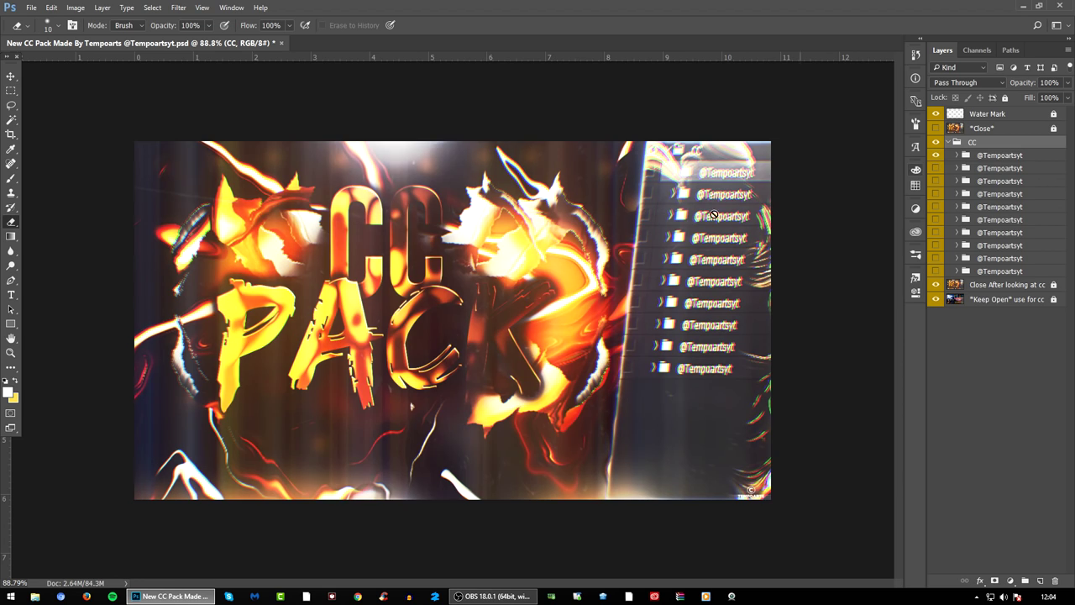
pyautogui.scroll(1, 403, 261)
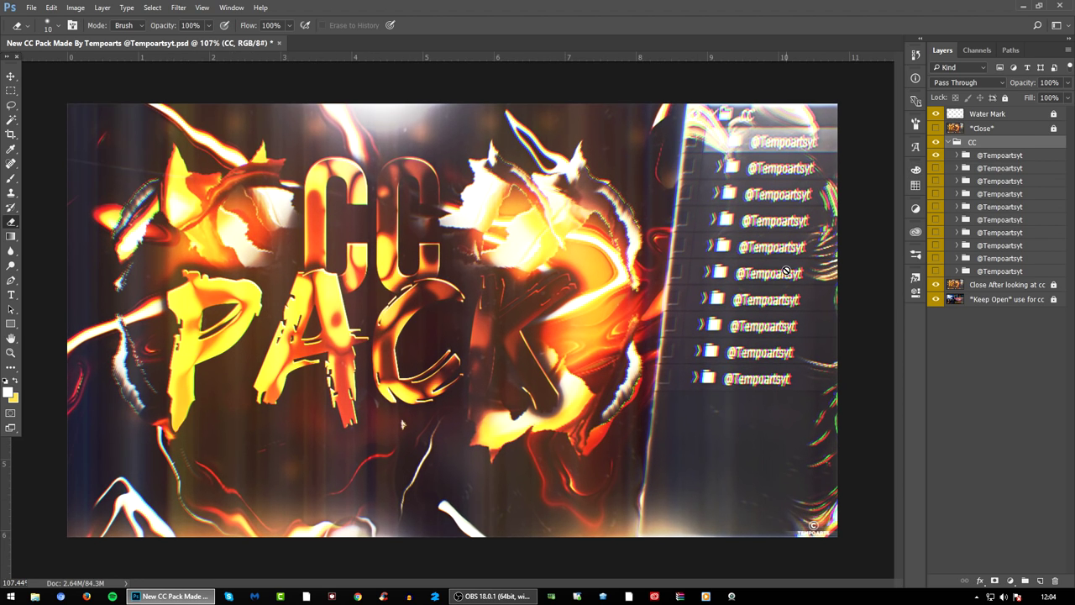
pyautogui.click(937, 156)
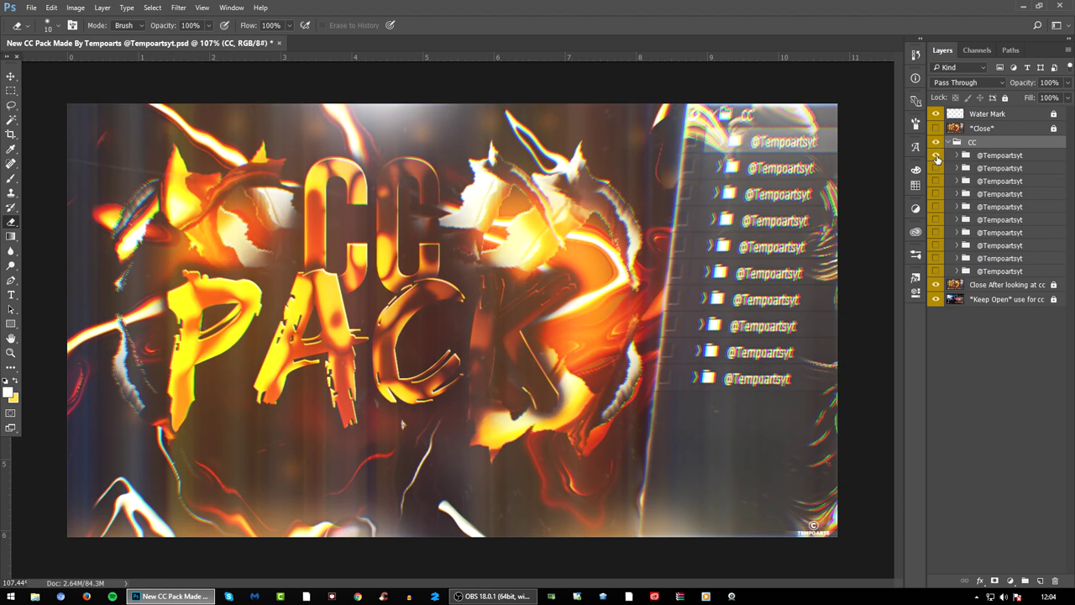
pyautogui.click(937, 156)
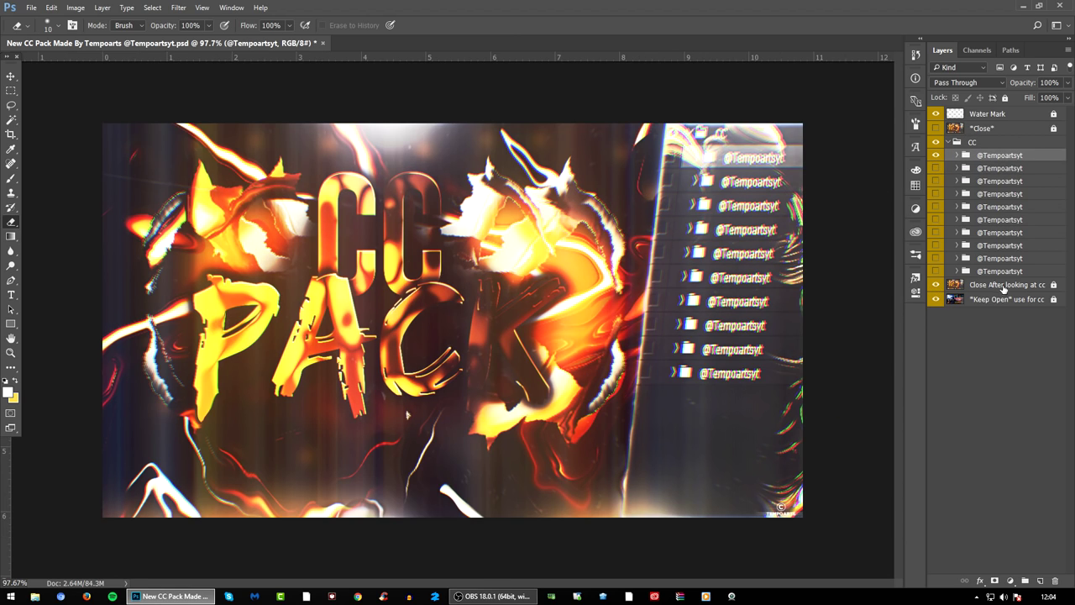
pyautogui.click(935, 285)
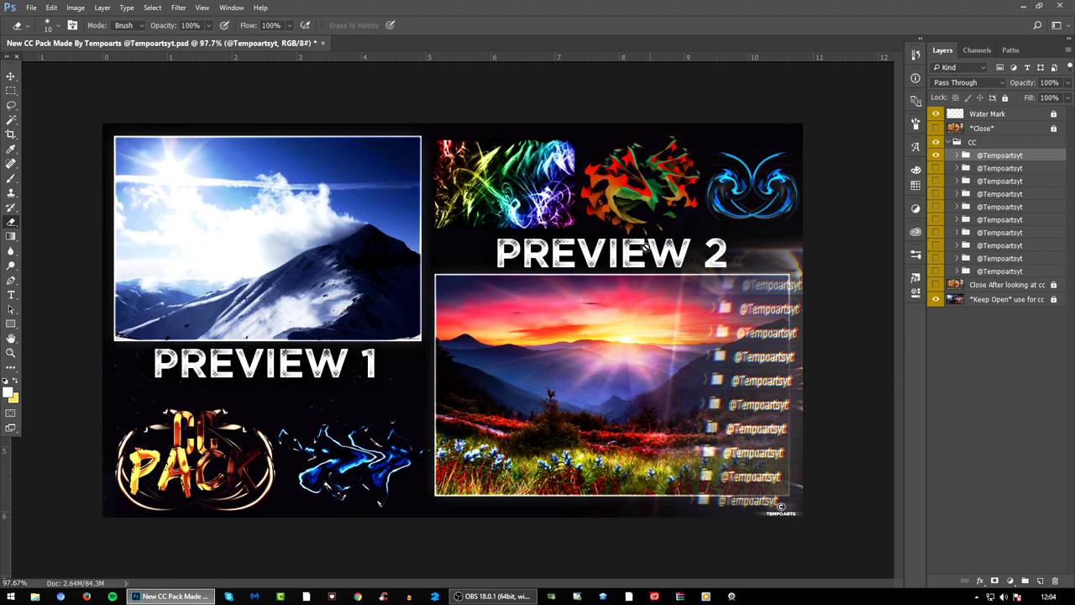
pyautogui.click(937, 156)
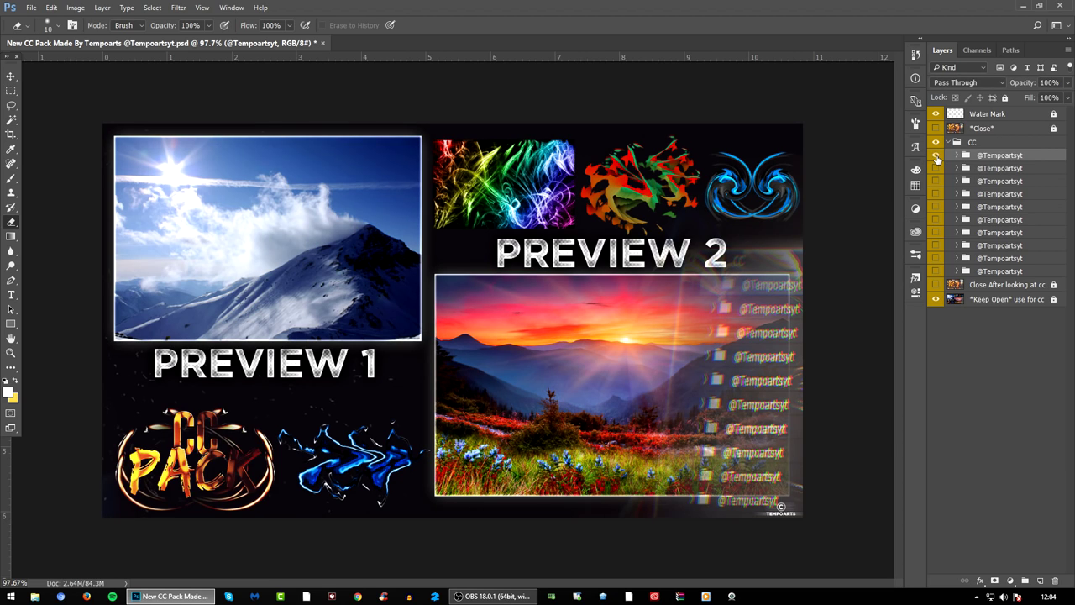
pyautogui.click(950, 142)
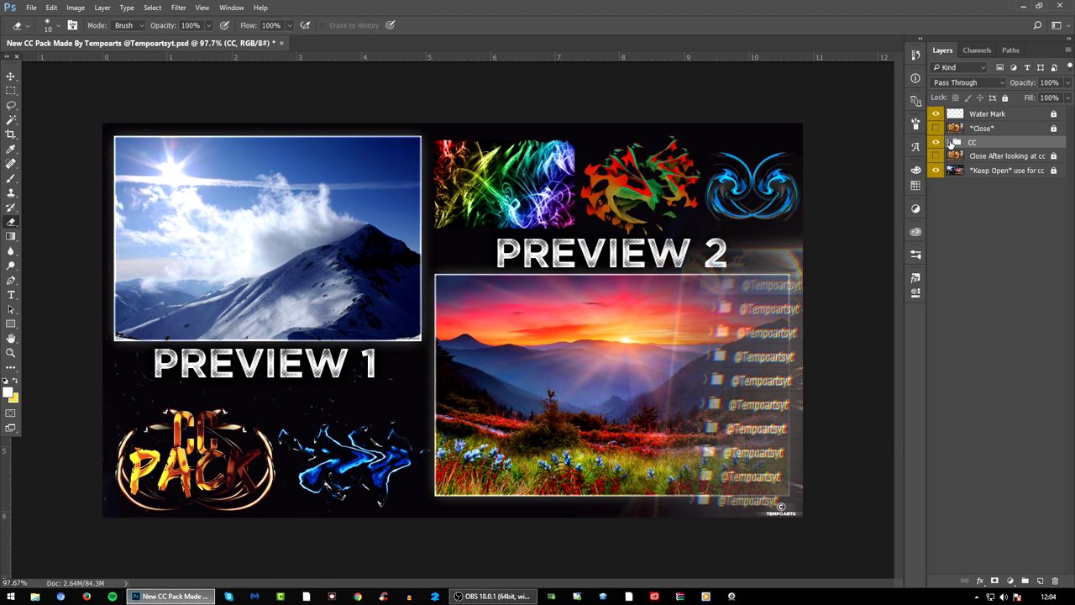